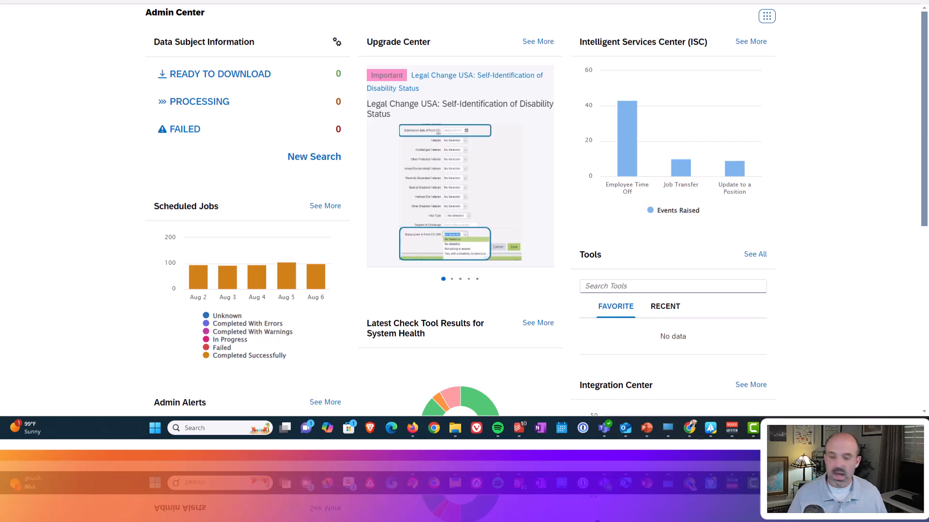
Step: Search for the transport action and open the Configuration Transport Center
{"action": "left_click", "coordinate": [591, 1]}
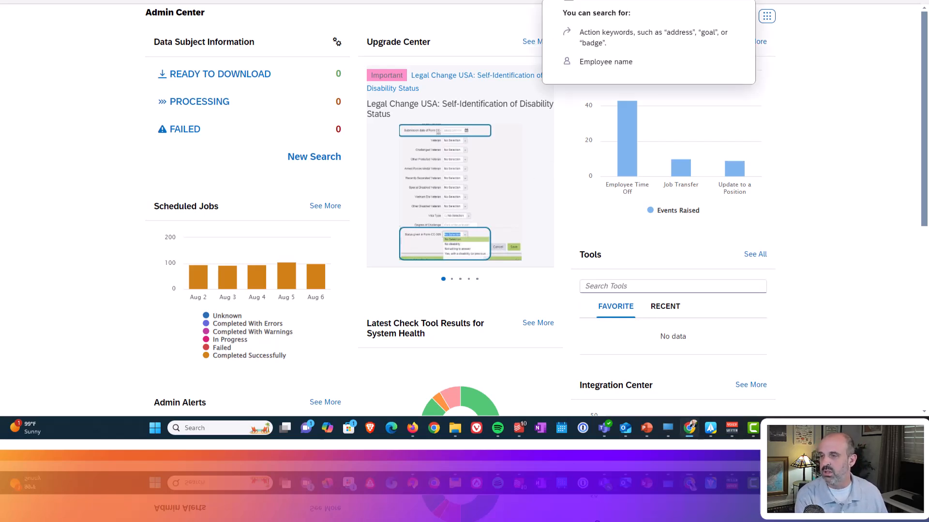
{"action": "type", "text": "m"}
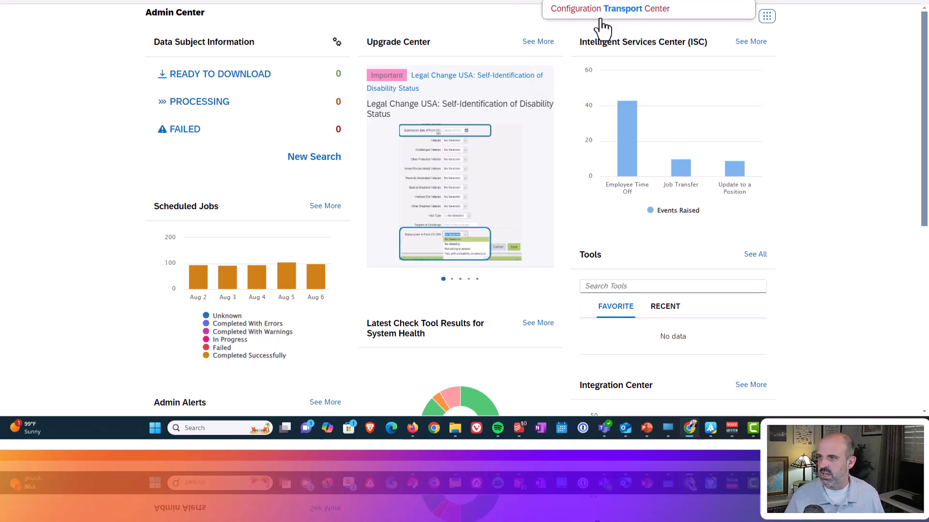
{"action": "left_click", "coordinate": [599, 13]}
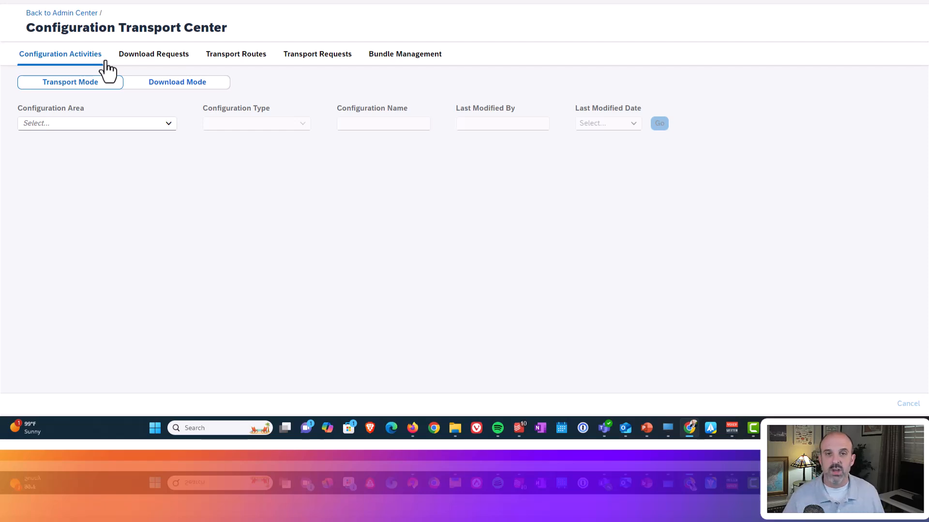
Step: Filter the transport configurations by the Platform configuration area and the Rule configuration type
{"action": "left_click", "coordinate": [169, 123]}
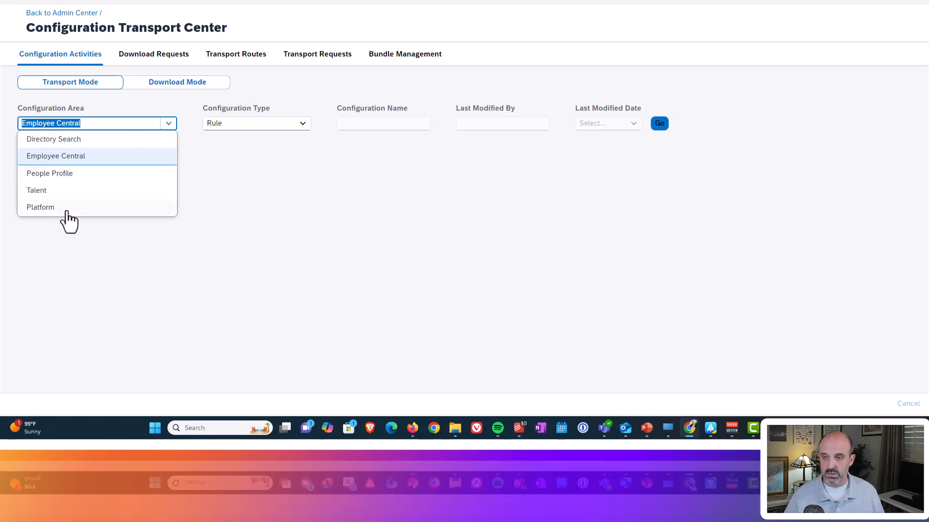
{"action": "left_click", "coordinate": [66, 212]}
{"action": "left_click", "coordinate": [233, 177]}
{"action": "left_click", "coordinate": [303, 126]}
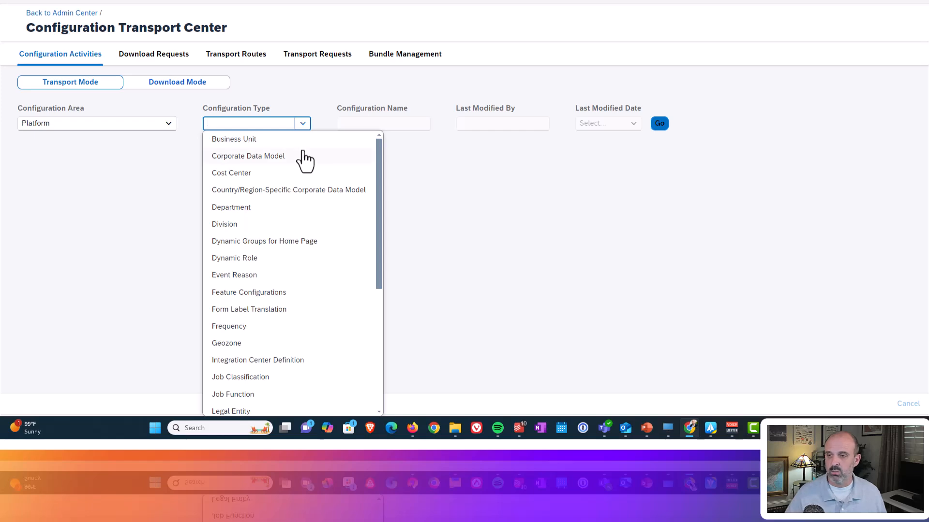
{"action": "type", "text": "Rule"}
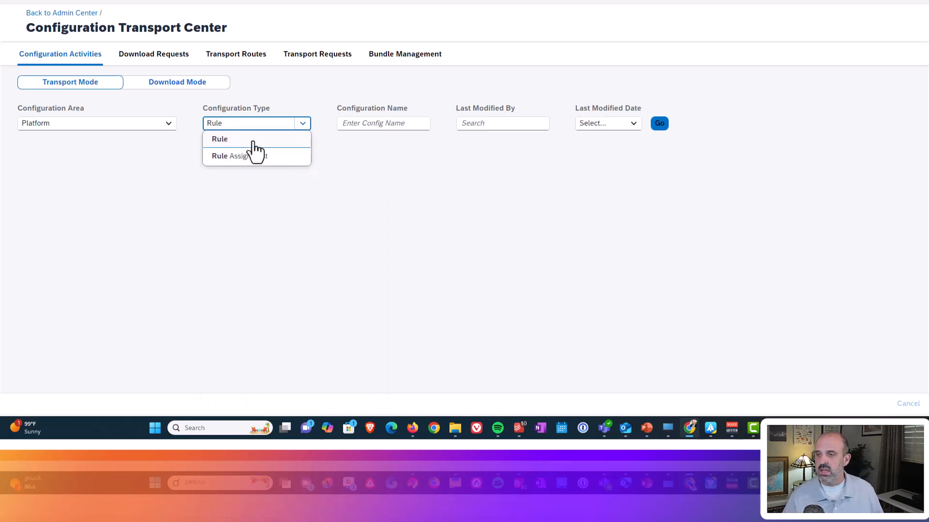
{"action": "left_click", "coordinate": [251, 143]}
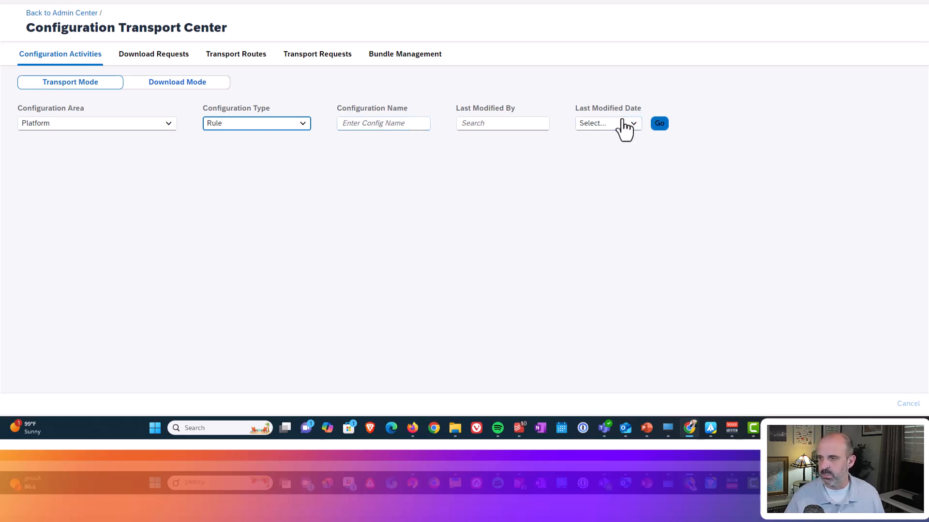
Step: Limit the last modified date to the last 7 days and run the configuration search
{"action": "left_click", "coordinate": [634, 151]}
{"action": "left_click", "coordinate": [634, 124]}
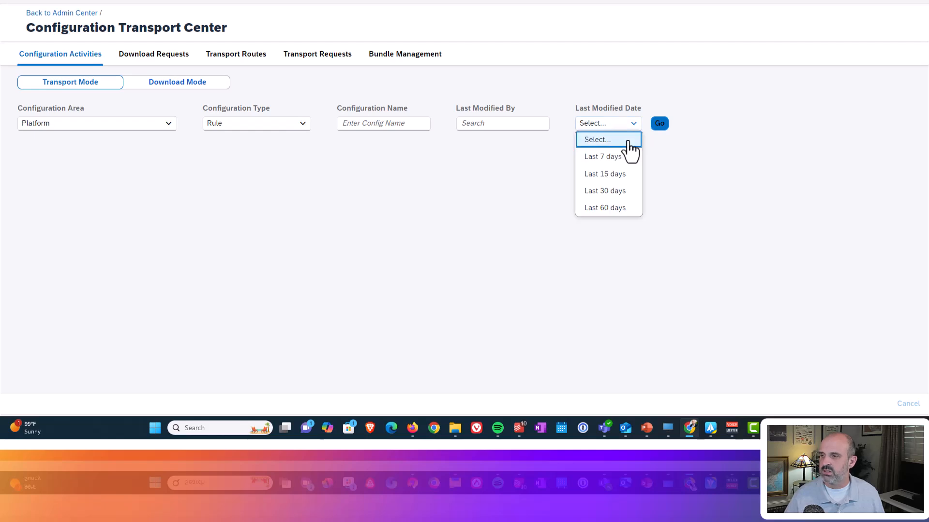
{"action": "left_click", "coordinate": [621, 158]}
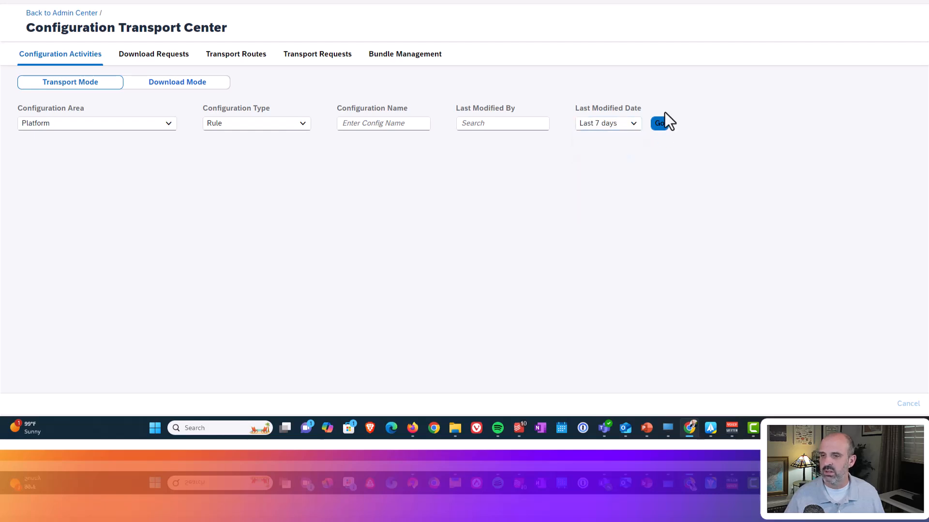
{"action": "left_click", "coordinate": [660, 123]}
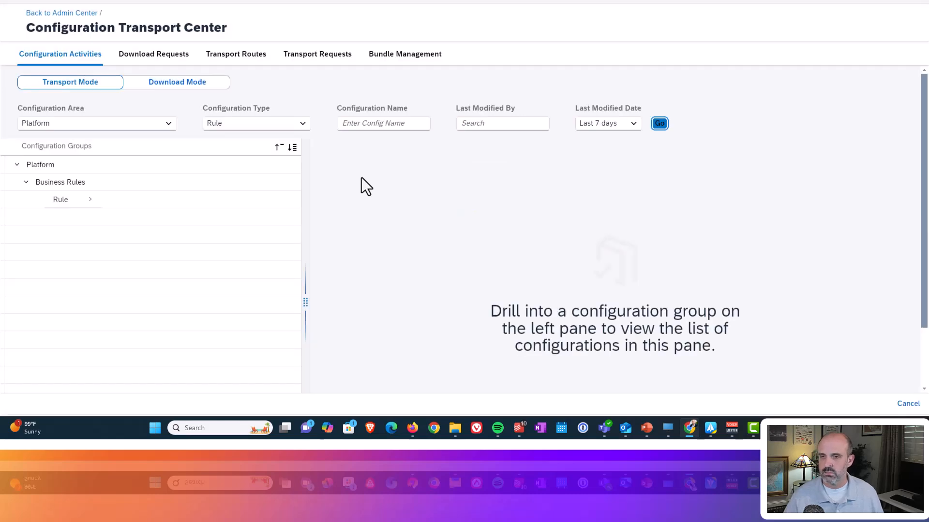
Step: Show the configurations in the Rule group under Business Rules and select the JobInfLoaEEG rule
{"action": "left_click", "coordinate": [85, 200]}
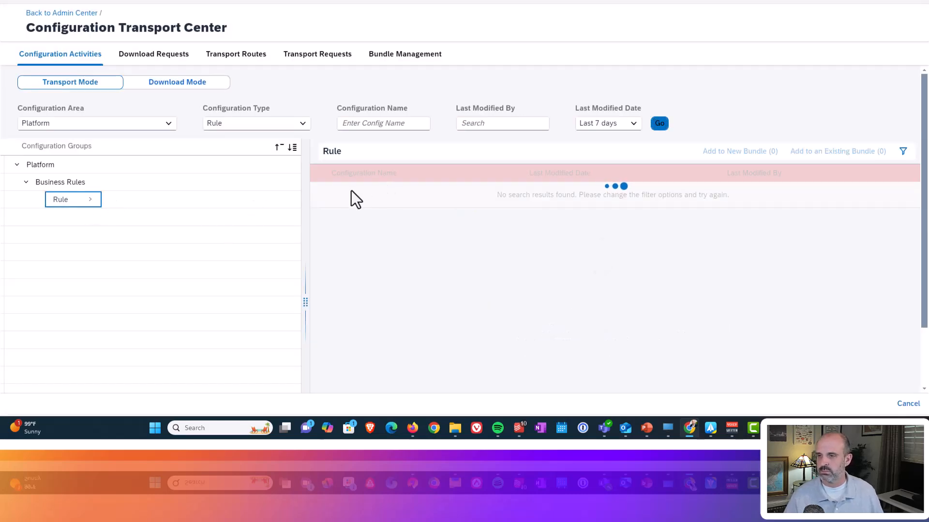
{"action": "left_click", "coordinate": [319, 192]}
{"action": "left_click_drag", "start_coordinate": [320, 196], "coordinate": [342, 177]}
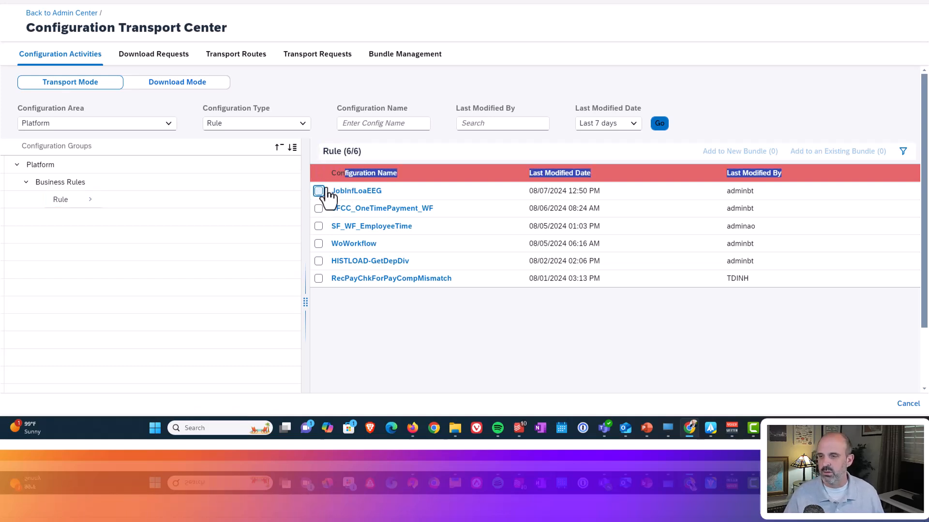
{"action": "left_click", "coordinate": [319, 191]}
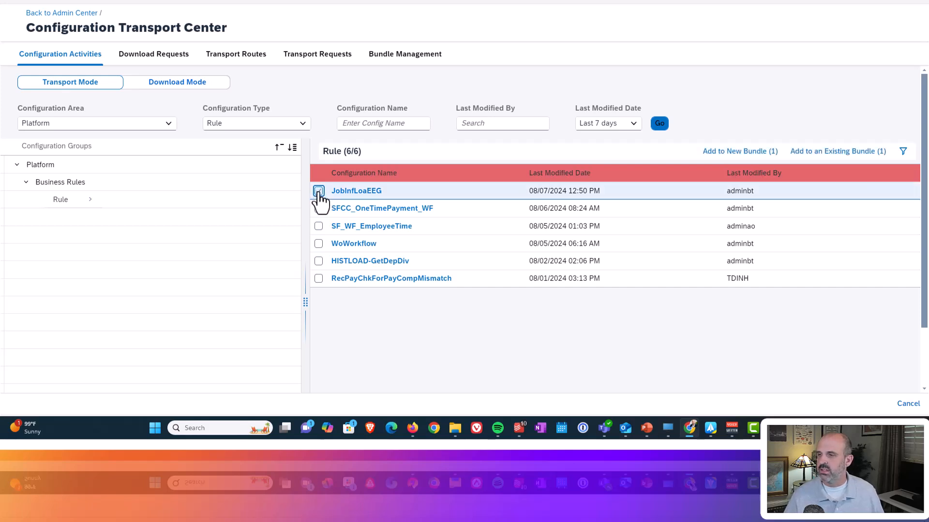
{"action": "left_click", "coordinate": [659, 125]}
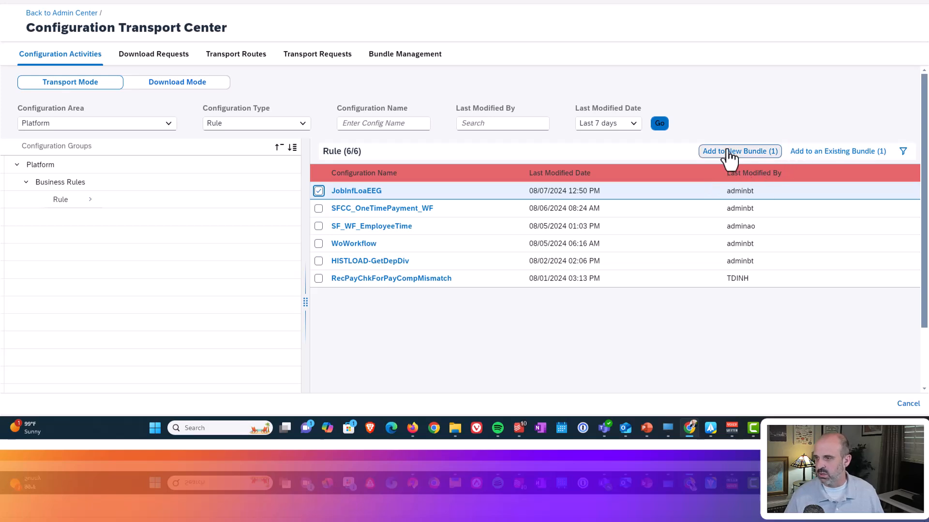
Step: Add the selected rule to a new bundle with the transport bundle ID ESGRule and create it
{"action": "left_click", "coordinate": [728, 151]}
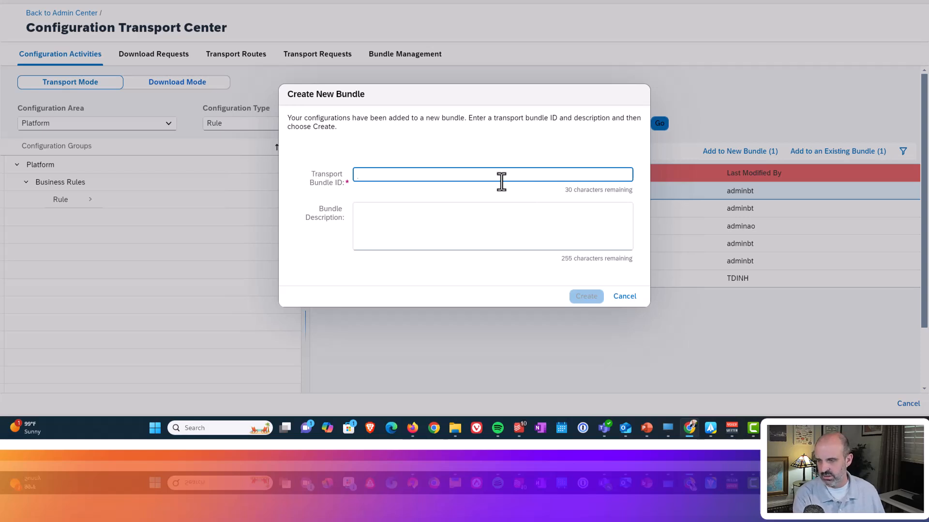
{"action": "type", "text": "ESGRUle"}
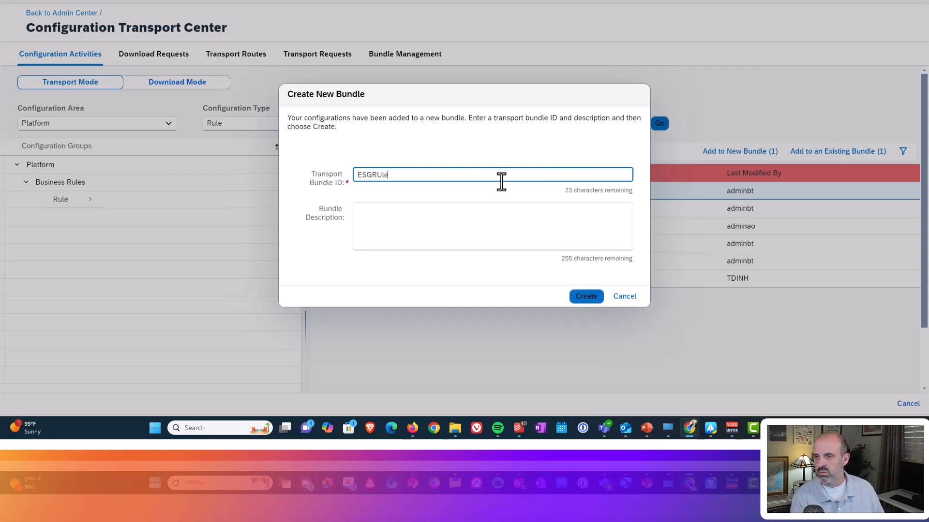
{"action": "key", "text": "BackSpace"}
{"action": "key", "text": "BackSpace"}
{"action": "key", "text": "BackSpace"}
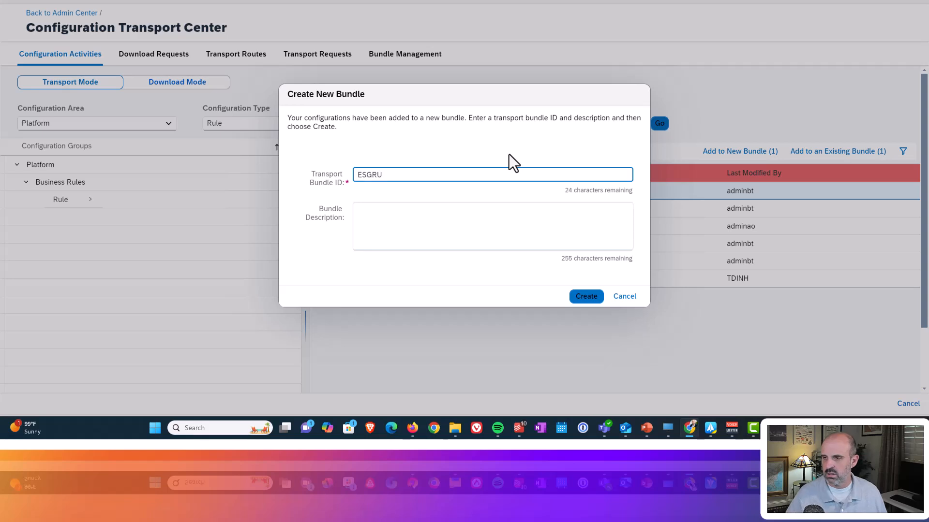
{"action": "type", "text": "ule"}
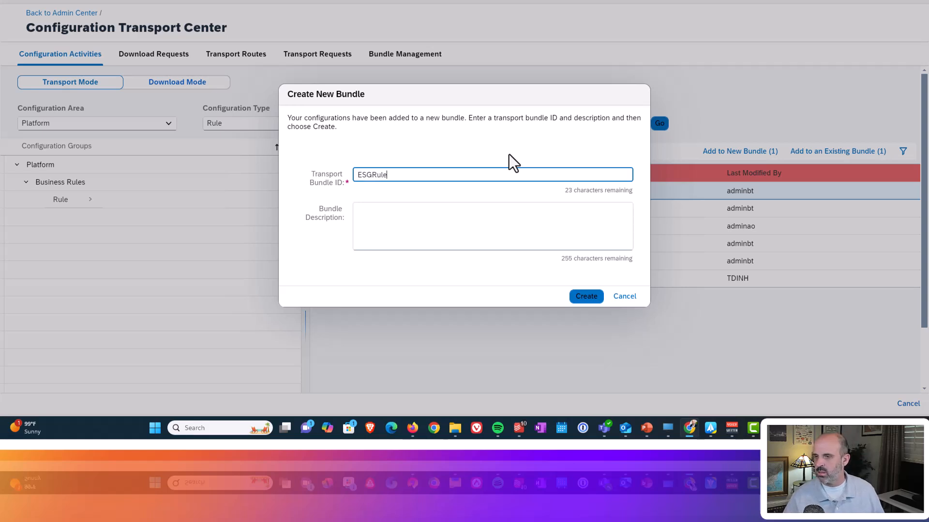
{"action": "left_click", "coordinate": [593, 299]}
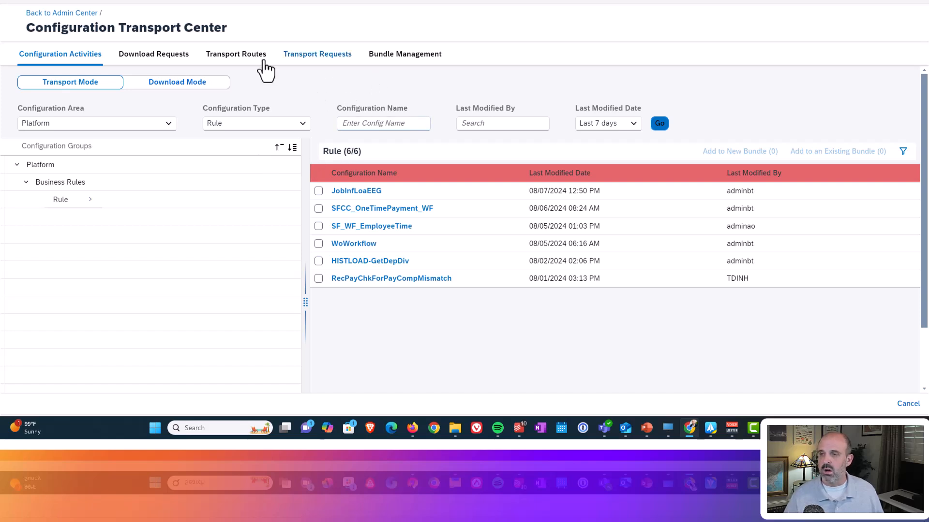
Step: Initiate the transport of the ESGRule bundle from the list of configuration bundles
{"action": "left_click", "coordinate": [390, 58]}
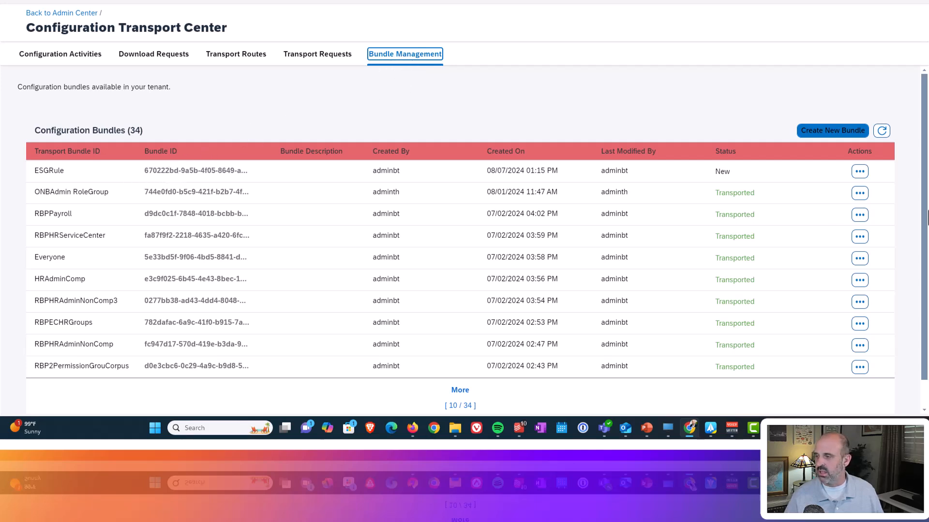
{"action": "left_click", "coordinate": [860, 173]}
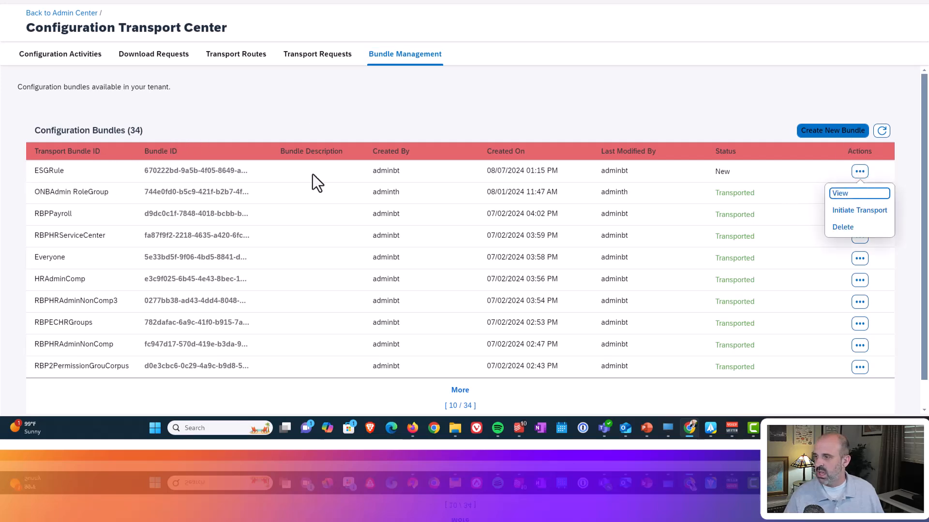
{"action": "left_click", "coordinate": [843, 215]}
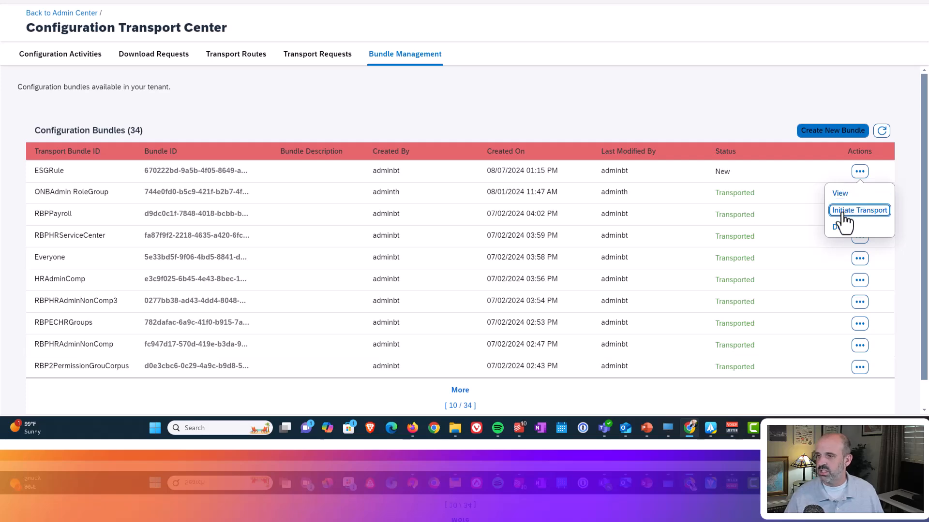
{"action": "left_click", "coordinate": [844, 213]}
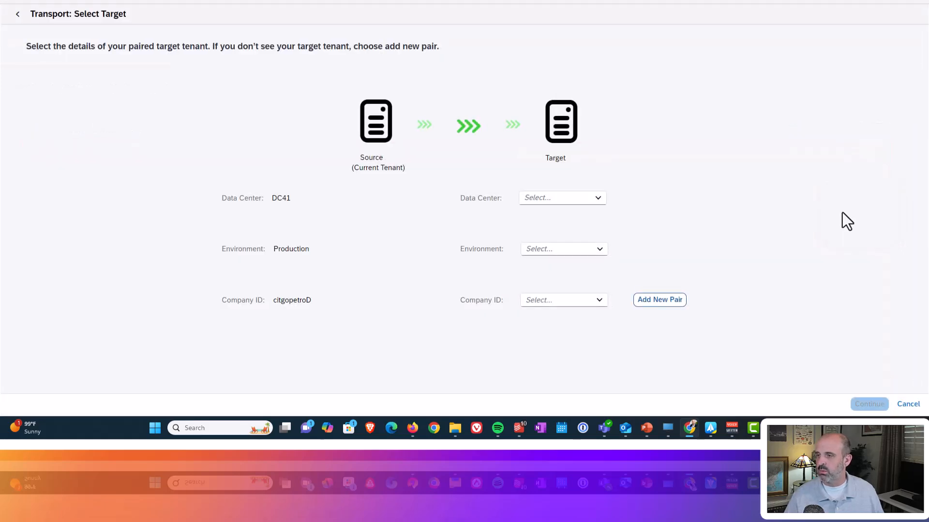
Step: Set the transport target to data center DC41, environment Production and company ID citgopetro, and continue
{"action": "left_click", "coordinate": [599, 199]}
{"action": "left_click", "coordinate": [593, 212]}
{"action": "left_click", "coordinate": [602, 248]}
{"action": "left_click", "coordinate": [574, 271]}
{"action": "left_click", "coordinate": [596, 301]}
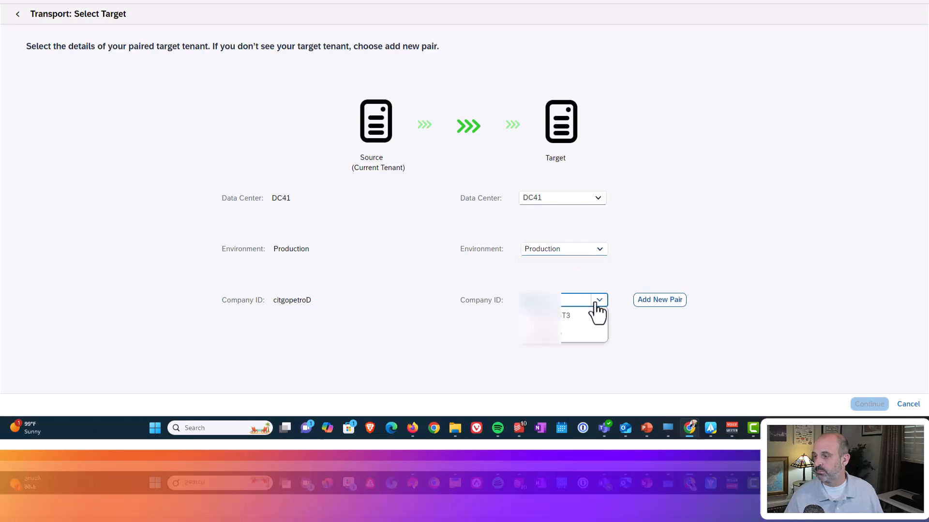
{"action": "left_click", "coordinate": [561, 337]}
{"action": "left_click", "coordinate": [869, 405]}
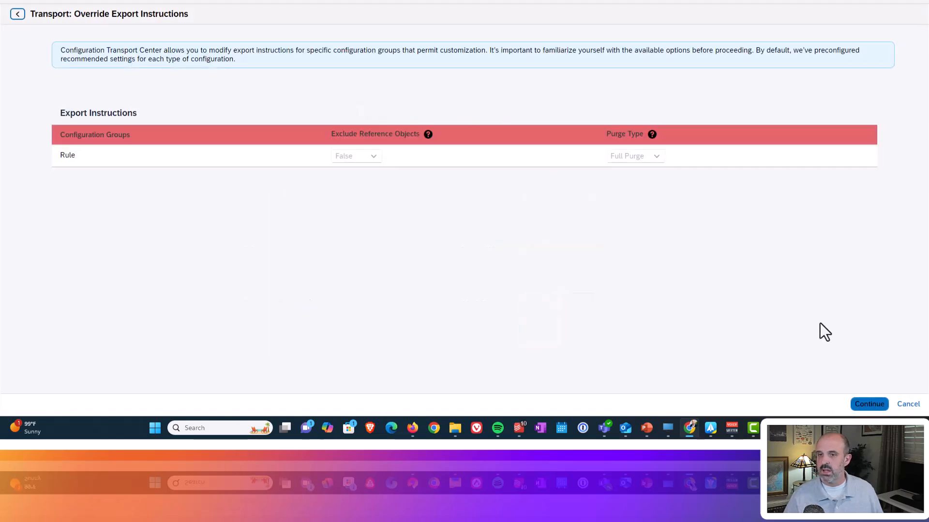
Step: Keep the default export instructions for the rule and submit the transport of the ESGRule bundle
{"action": "left_click", "coordinate": [859, 404]}
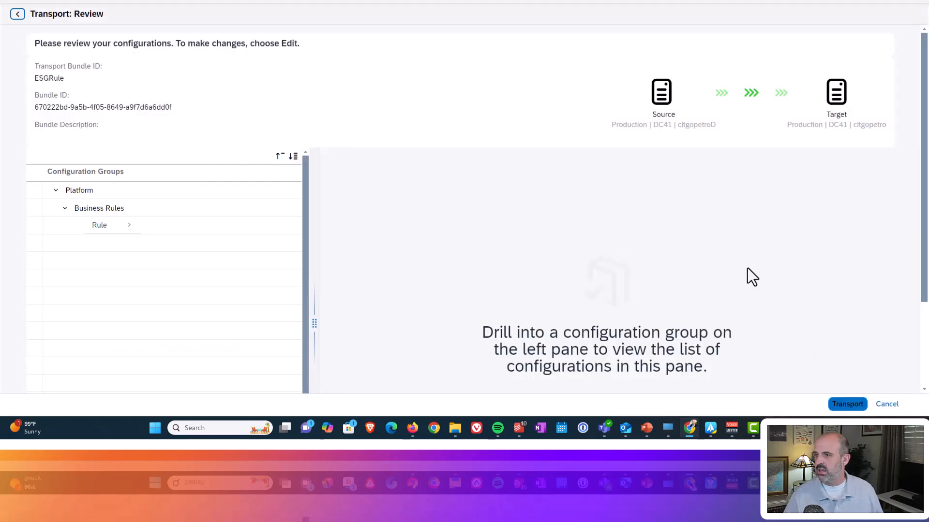
{"action": "left_click", "coordinate": [849, 405]}
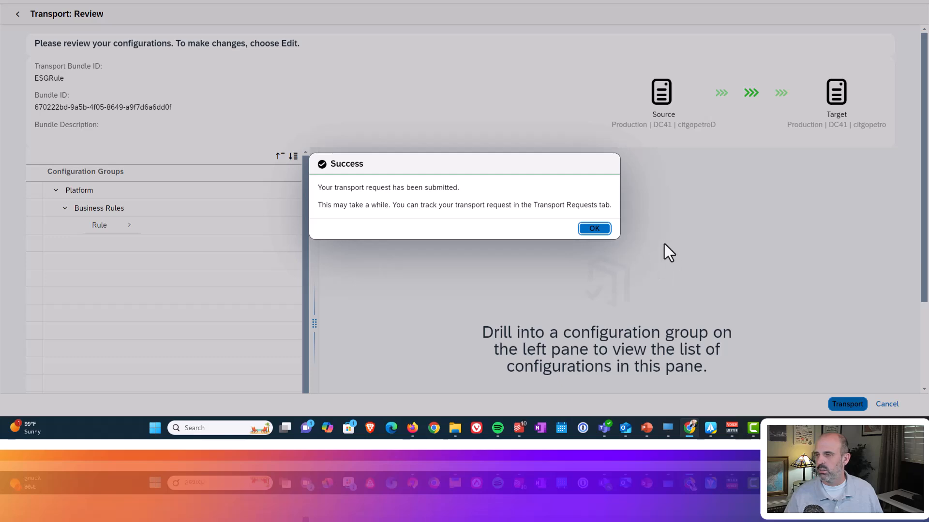
{"action": "left_click", "coordinate": [594, 229]}
{"action": "left_click", "coordinate": [594, 231]}
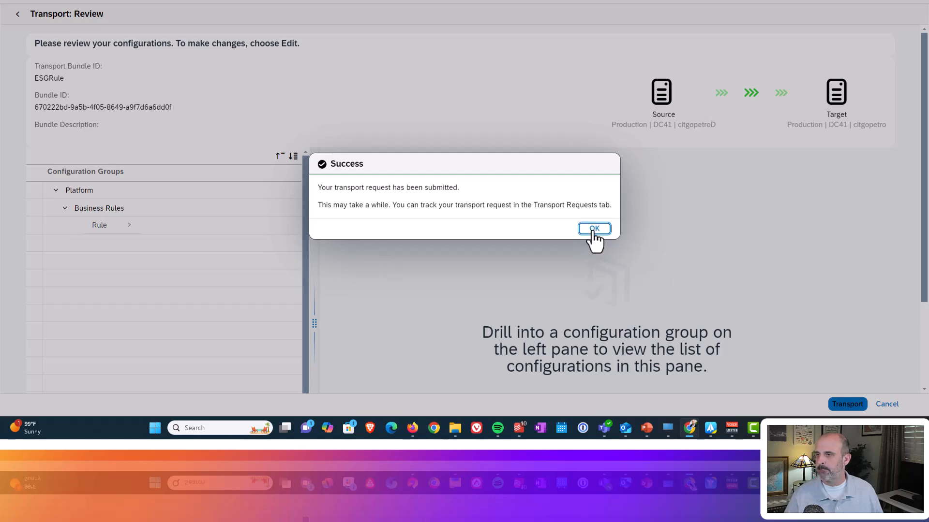
{"action": "left_click", "coordinate": [594, 230]}
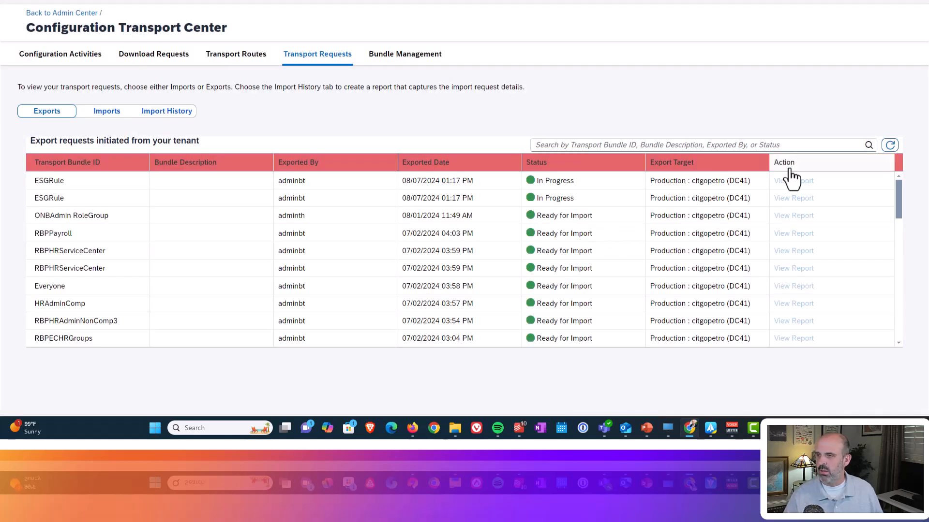
Step: Refresh the export requests and check the transport status of the ESGRule bundle
{"action": "left_click", "coordinate": [890, 145]}
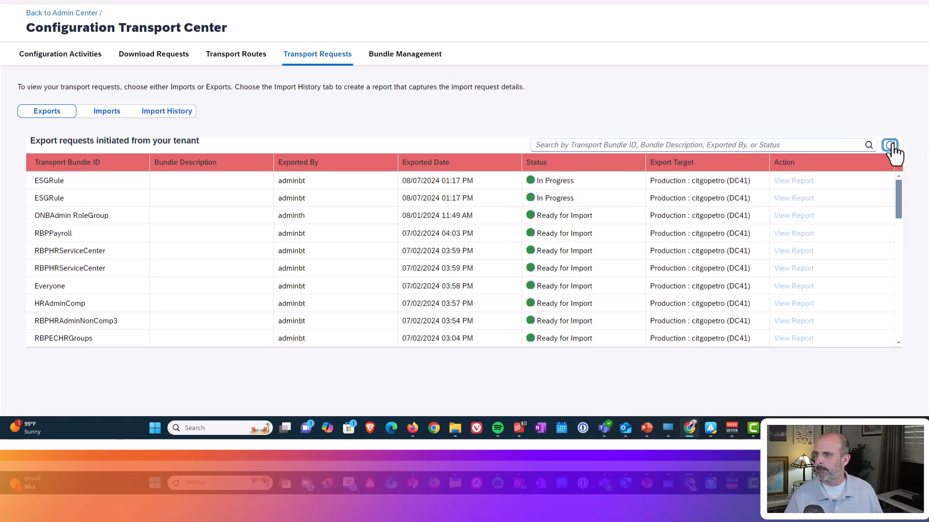
{"action": "left_click", "coordinate": [890, 146]}
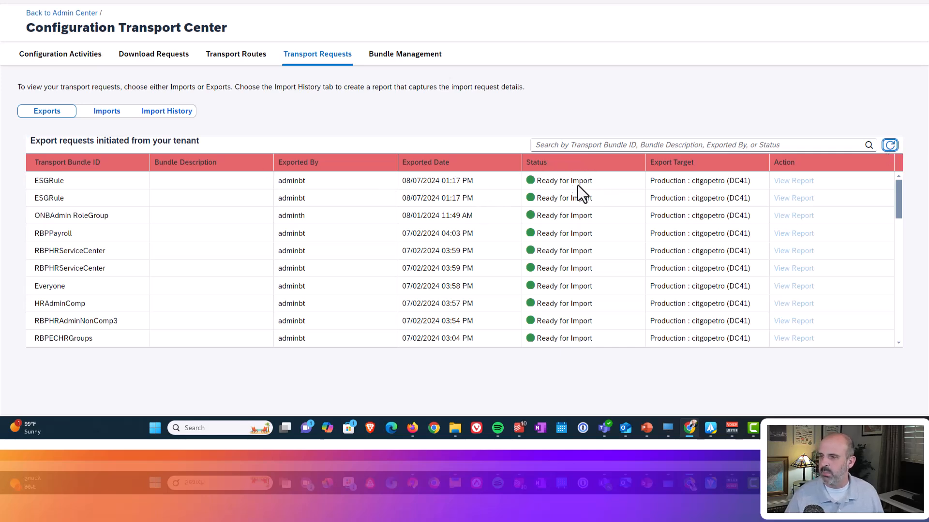
{"action": "left_click", "coordinate": [612, 184]}
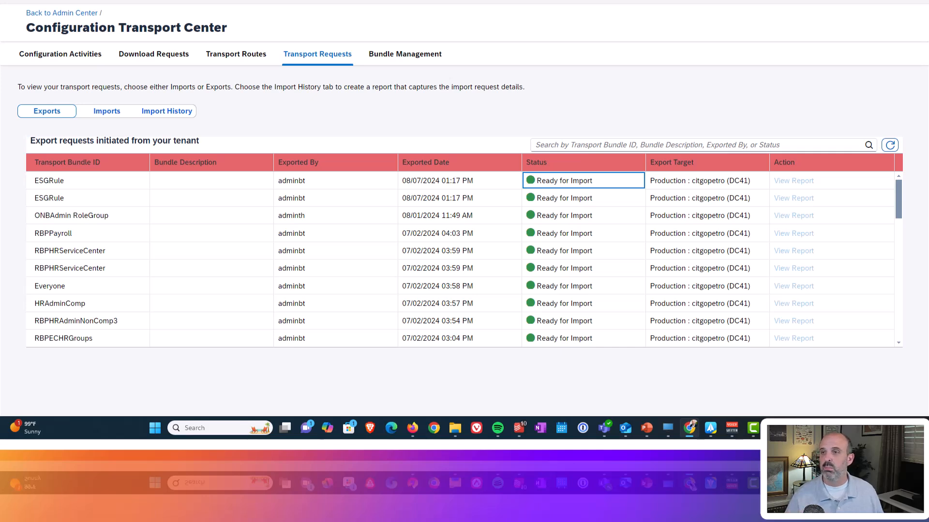
Step: Switch to the target tenant's Configuration Transport Center and open its received import requests
{"action": "left_click", "coordinate": [376, 13]}
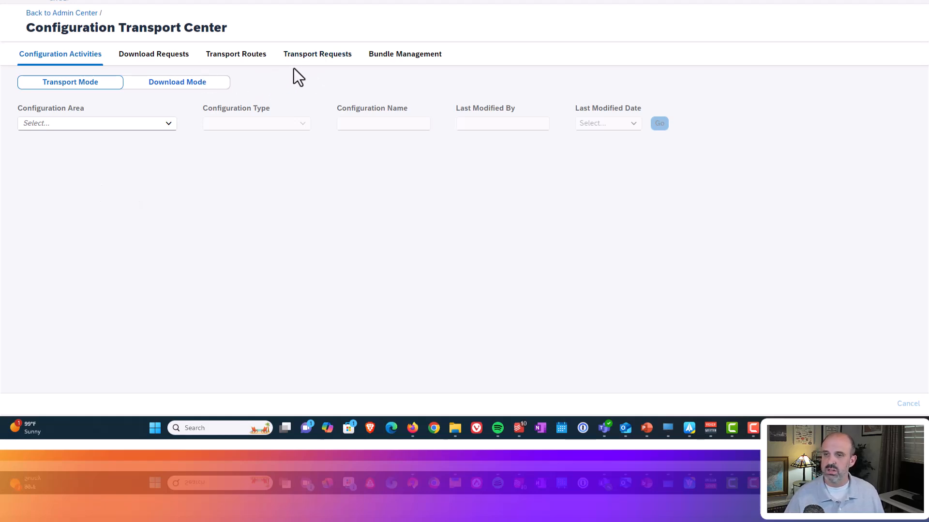
{"action": "left_click", "coordinate": [310, 57]}
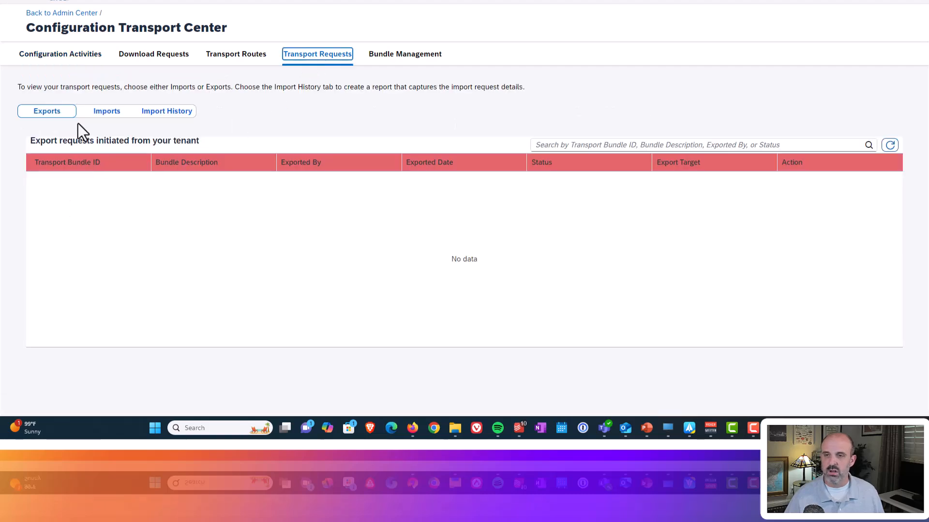
{"action": "left_click", "coordinate": [97, 113]}
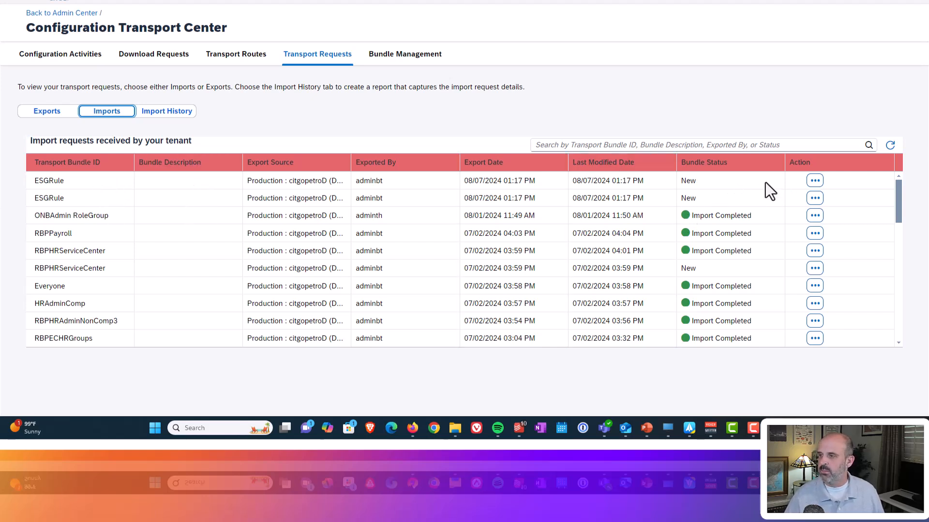
Step: Validate the first ESGRule bundle in the received import requests and refresh the list to check its status
{"action": "left_click", "coordinate": [815, 181]}
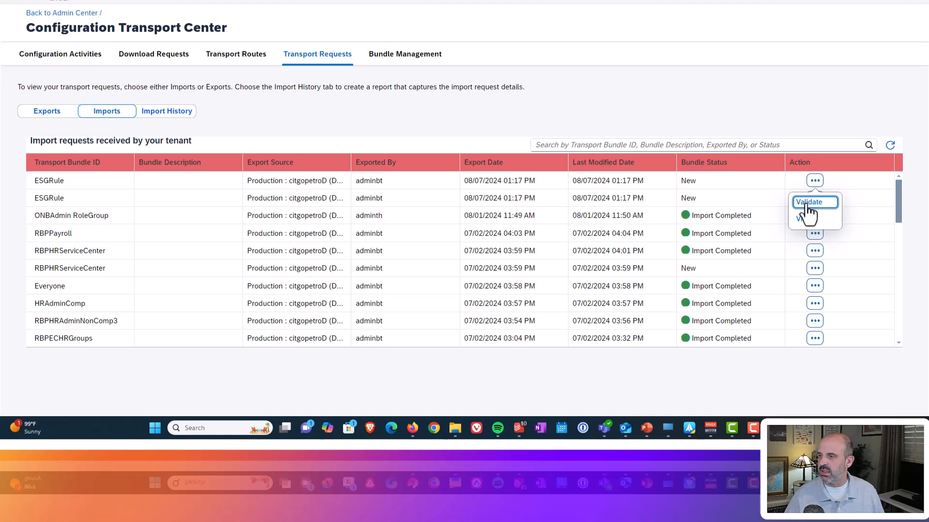
{"action": "left_click", "coordinate": [807, 206]}
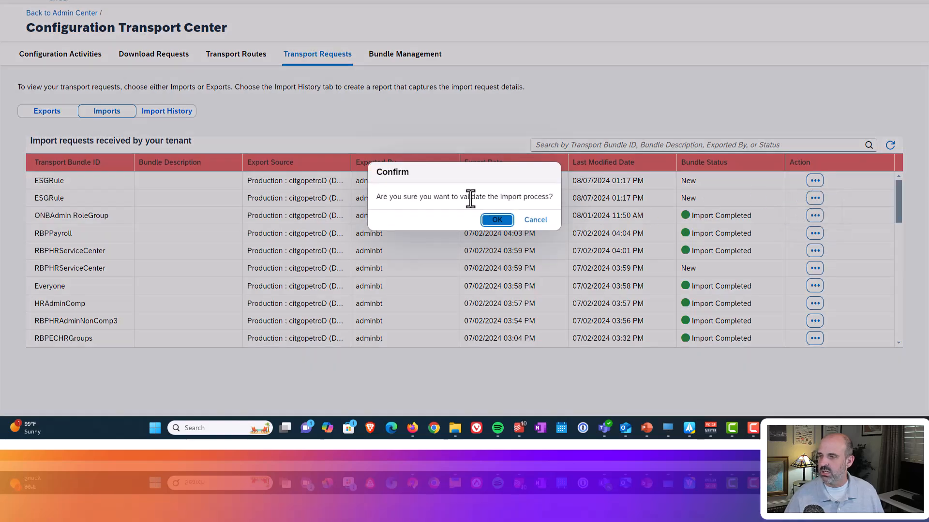
{"action": "left_click", "coordinate": [497, 222]}
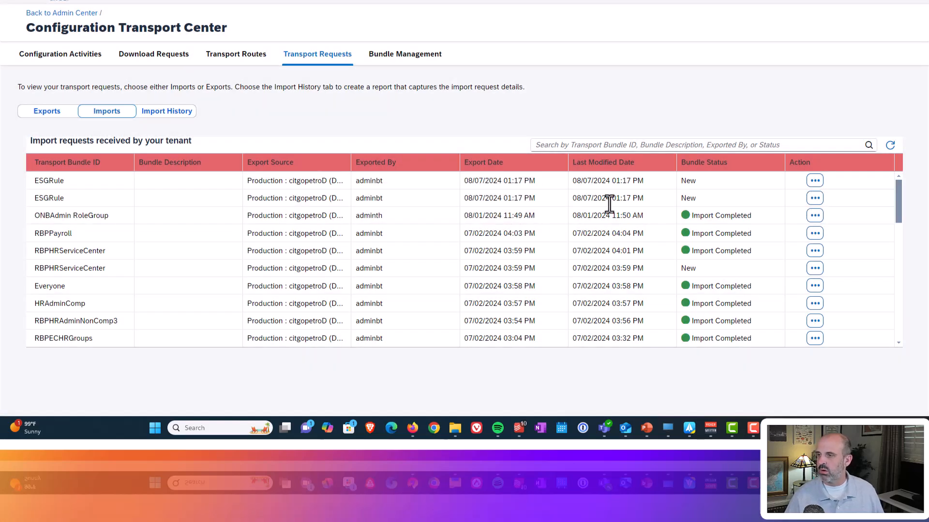
{"action": "left_click", "coordinate": [890, 145]}
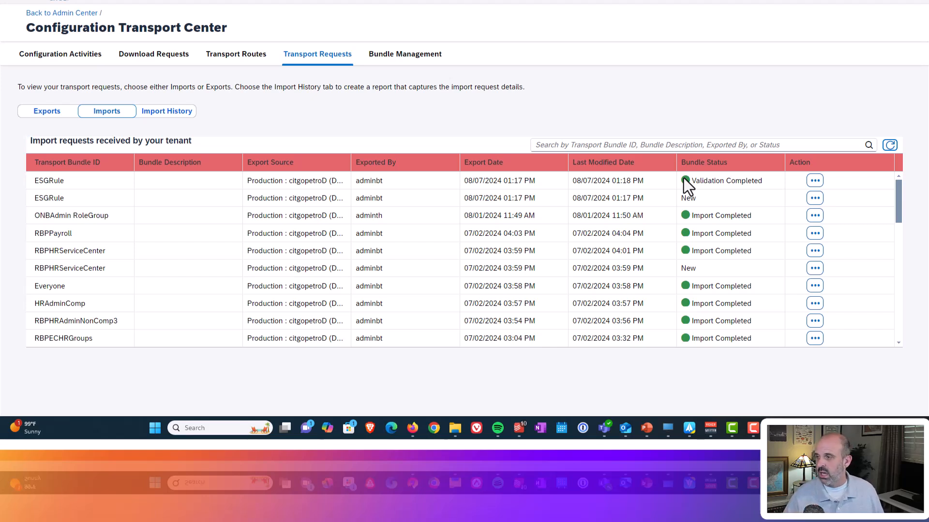
Step: Import the validated ESGRule bundle into the tenant, overriding the configuration there, and refresh the import requests to check its status
{"action": "left_click", "coordinate": [816, 182]}
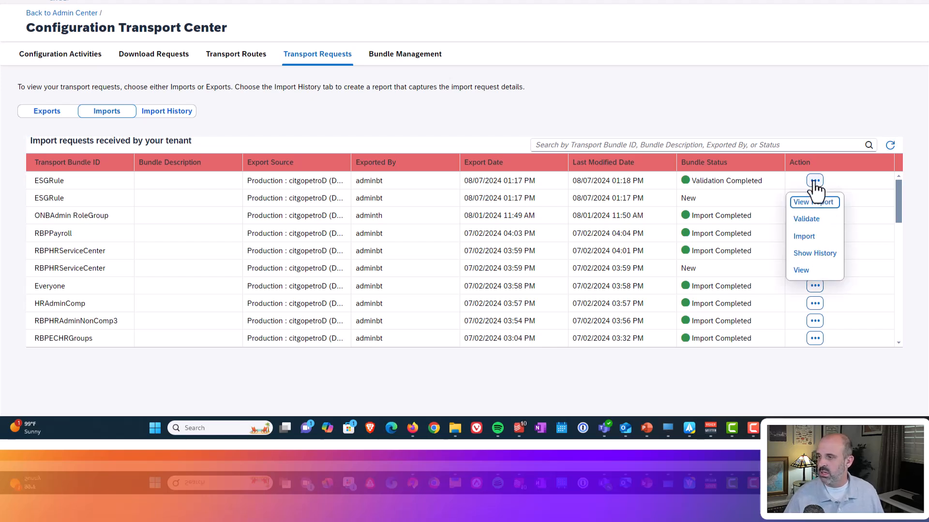
{"action": "left_click", "coordinate": [798, 236]}
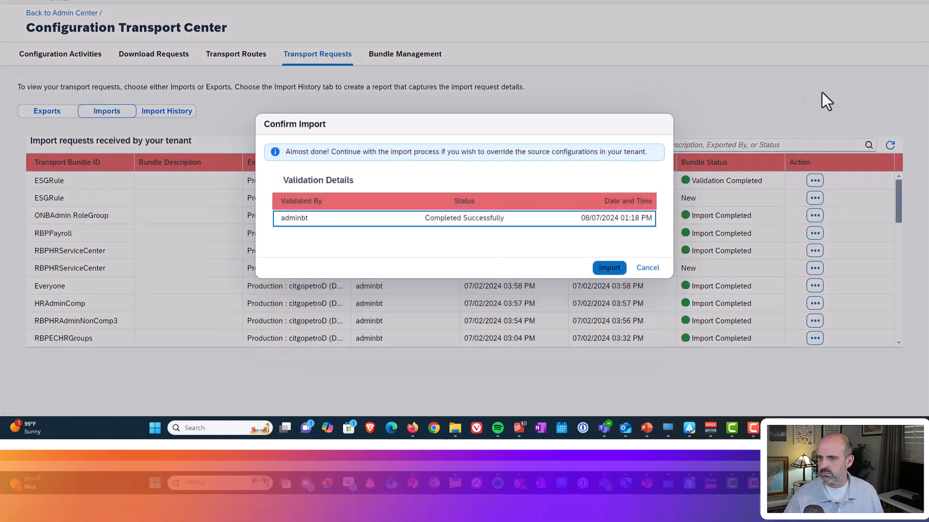
{"action": "left_click", "coordinate": [609, 267]}
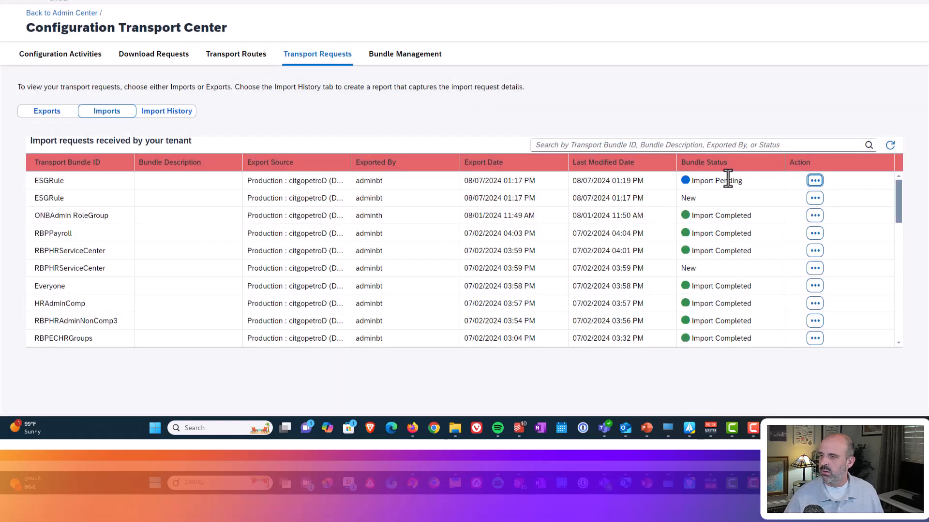
{"action": "left_click", "coordinate": [889, 147]}
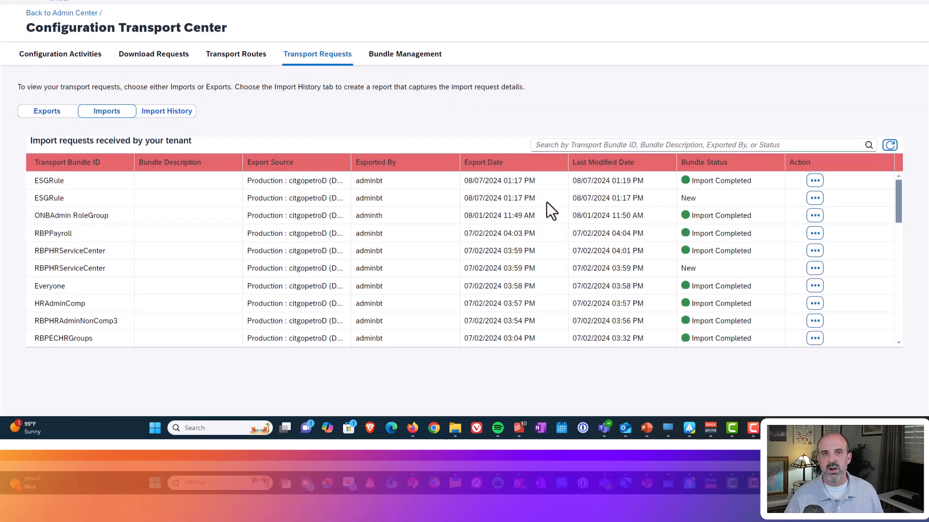